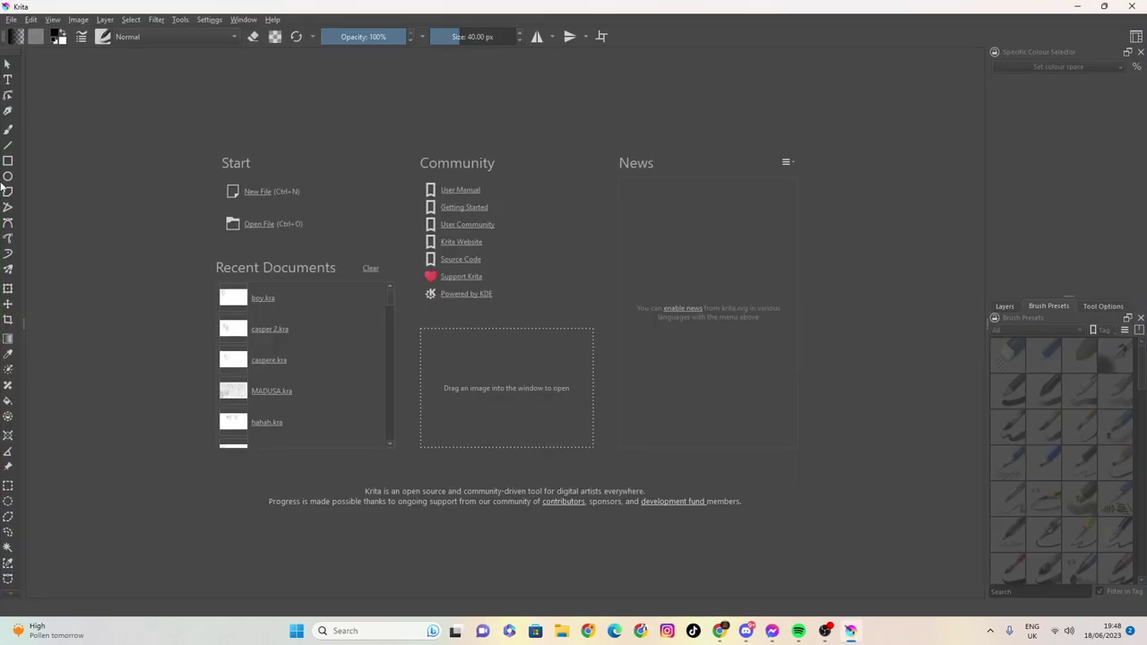
pyautogui.click(10, 19)
pyautogui.click(36, 32)
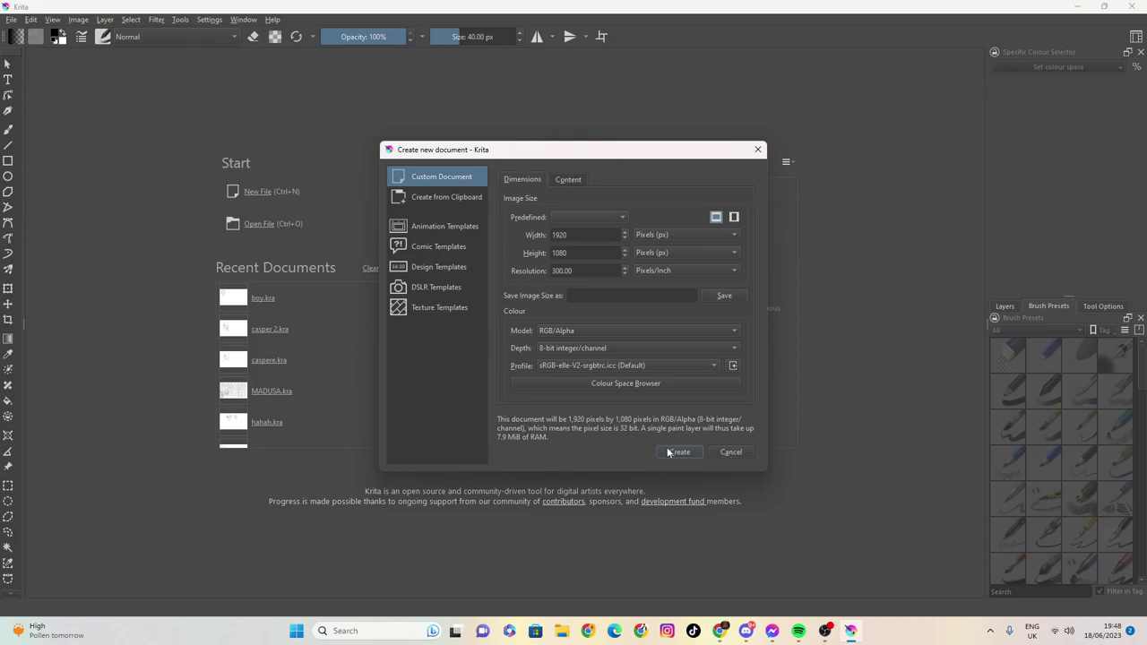
pyautogui.click(724, 454)
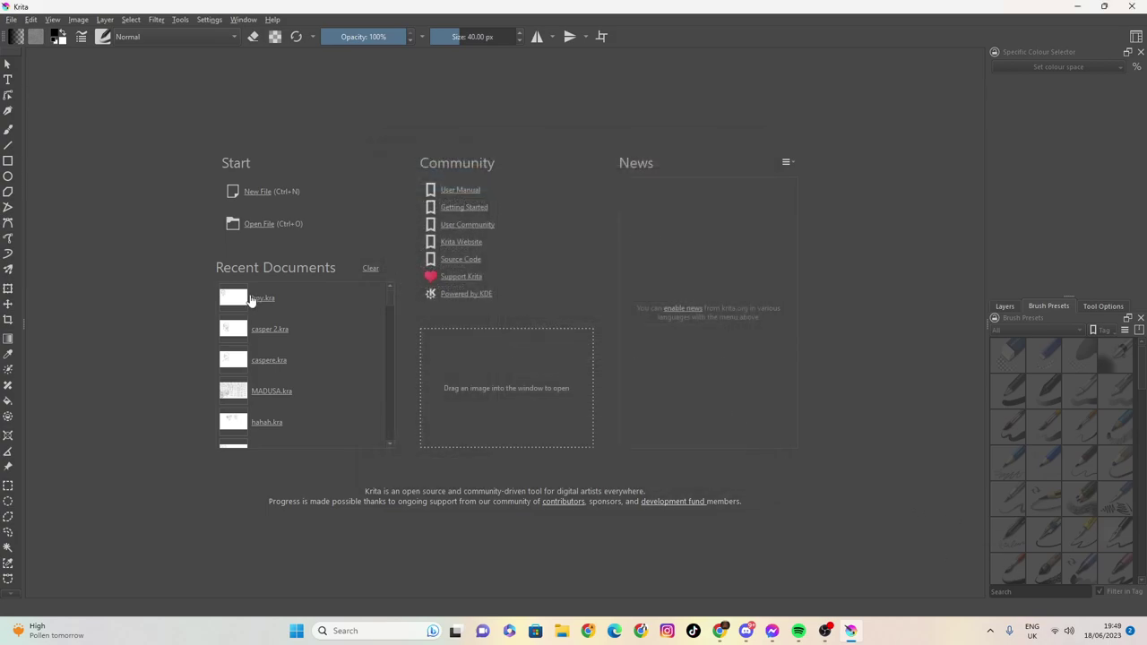
# Step: Open the recent document boy.kra and set the brush size to 4.74 px
pyautogui.click(237, 303)
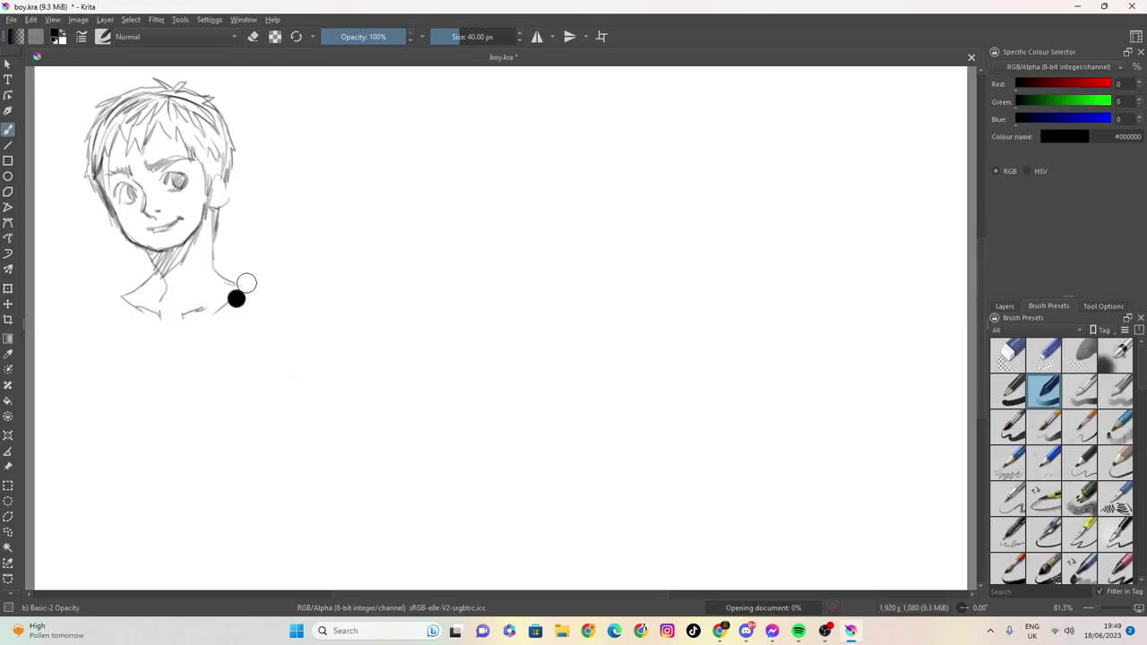
pyautogui.moveTo(457, 39); pyautogui.dragTo(441, 43)
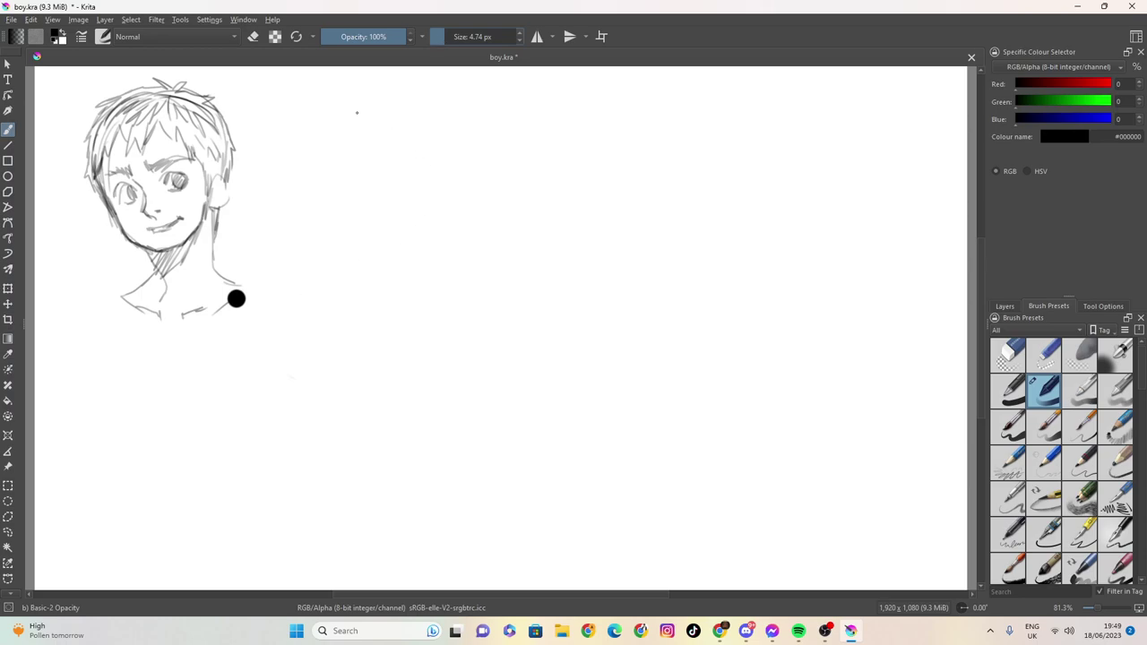
# Step: Sketch a second boy's head outline with an ear beside the existing portrait, using overlapping black strokes
pyautogui.moveTo(369, 94)
pyautogui.mouseDown()
pyautogui.moveTo(339, 131)
pyautogui.moveTo(348, 187)
pyautogui.moveTo(459, 140)
pyautogui.mouseUp()
pyautogui.moveTo(430, 87)
pyautogui.mouseDown()
pyautogui.moveTo(462, 115)
pyautogui.moveTo(420, 83)
pyautogui.moveTo(379, 90)
pyautogui.moveTo(344, 121)
pyautogui.moveTo(338, 159)
pyautogui.moveTo(402, 81)
pyautogui.mouseUp()
pyautogui.moveTo(386, 83)
pyautogui.mouseDown()
pyautogui.moveTo(347, 120)
pyautogui.moveTo(345, 172)
pyautogui.moveTo(370, 220)
pyautogui.moveTo(358, 207)
pyautogui.moveTo(391, 232)
pyautogui.moveTo(428, 221)
pyautogui.moveTo(437, 206)
pyautogui.moveTo(381, 224)
pyautogui.moveTo(364, 213)
pyautogui.moveTo(338, 128)
pyautogui.mouseUp()
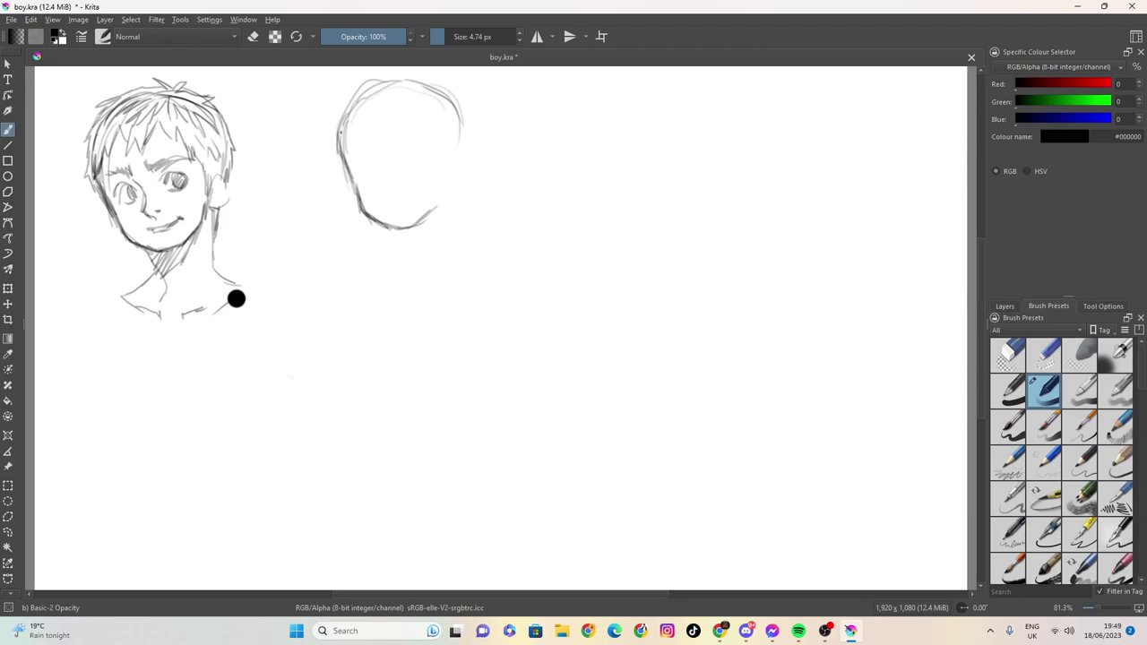
pyautogui.moveTo(351, 184)
pyautogui.mouseDown()
pyautogui.moveTo(334, 143)
pyautogui.moveTo(343, 110)
pyautogui.moveTo(408, 77)
pyautogui.moveTo(452, 84)
pyautogui.moveTo(473, 108)
pyautogui.moveTo(472, 150)
pyautogui.moveTo(451, 76)
pyautogui.moveTo(474, 102)
pyautogui.mouseUp()
pyautogui.moveTo(438, 69)
pyautogui.mouseDown()
pyautogui.moveTo(450, 75)
pyautogui.moveTo(376, 90)
pyautogui.moveTo(457, 91)
pyautogui.moveTo(470, 115)
pyautogui.mouseUp()
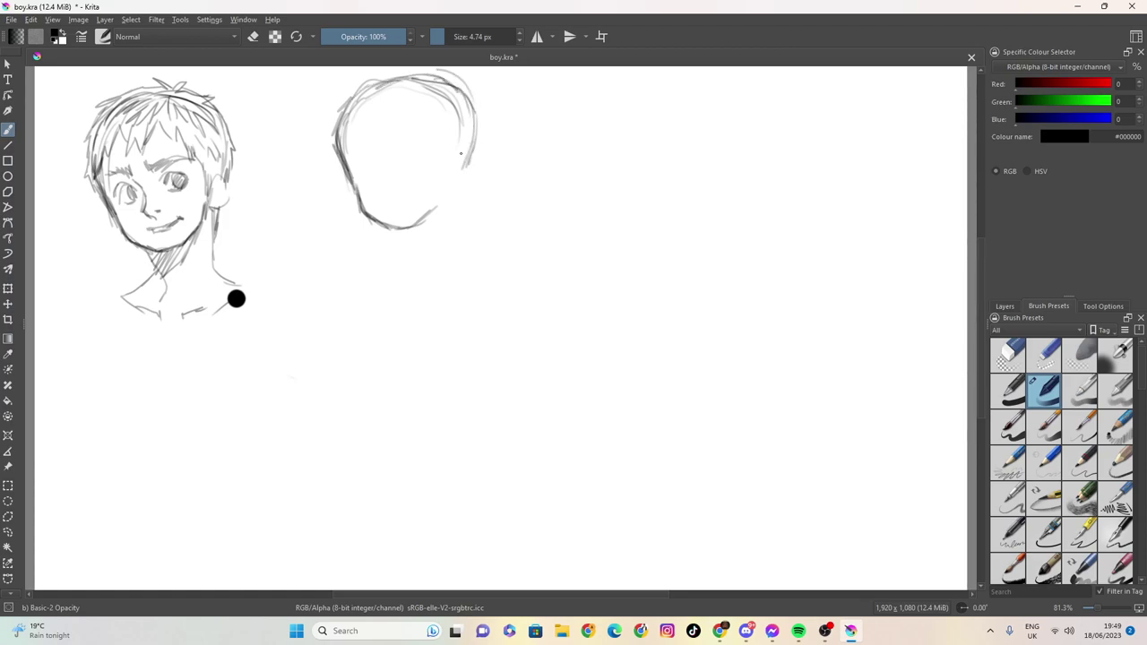
pyautogui.moveTo(459, 163)
pyautogui.mouseDown()
pyautogui.moveTo(466, 178)
pyautogui.moveTo(427, 217)
pyautogui.mouseUp()
pyautogui.moveTo(445, 196); pyautogui.dragTo(385, 231)
# Step: Draw the second head's smirking mouth, angled eyebrows, nose and shaded eyes
pyautogui.moveTo(403, 206); pyautogui.dragTo(422, 198)
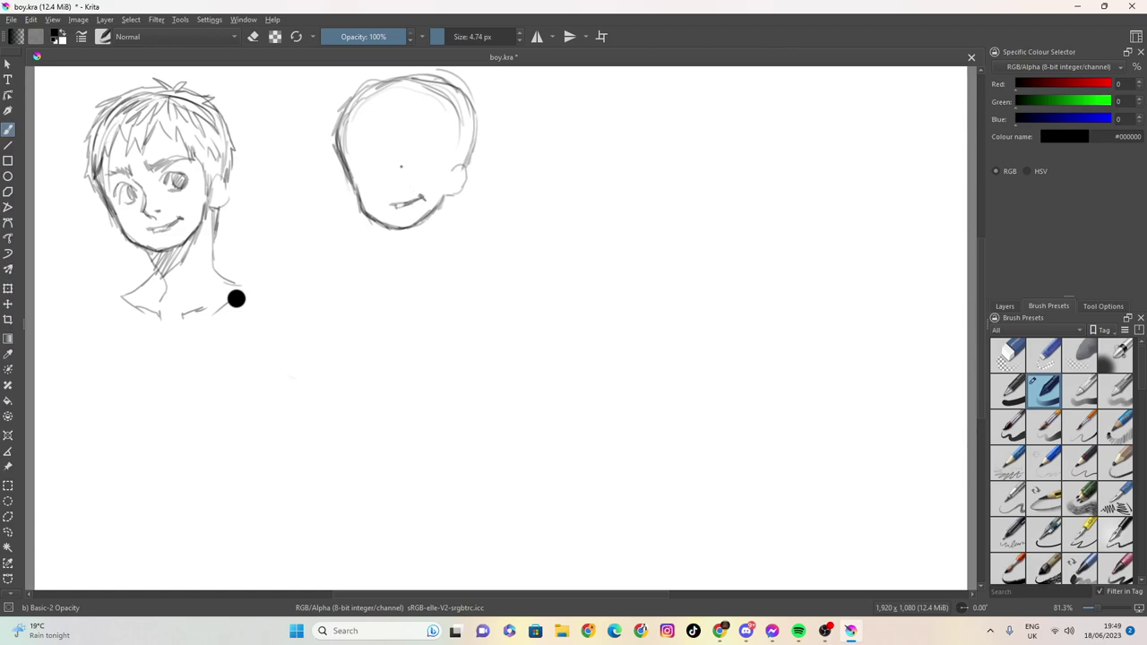
pyautogui.moveTo(352, 150)
pyautogui.mouseDown()
pyautogui.moveTo(433, 135)
pyautogui.moveTo(396, 145)
pyautogui.moveTo(421, 135)
pyautogui.mouseUp()
pyautogui.moveTo(409, 140)
pyautogui.mouseDown()
pyautogui.moveTo(375, 151)
pyautogui.moveTo(394, 195)
pyautogui.mouseUp()
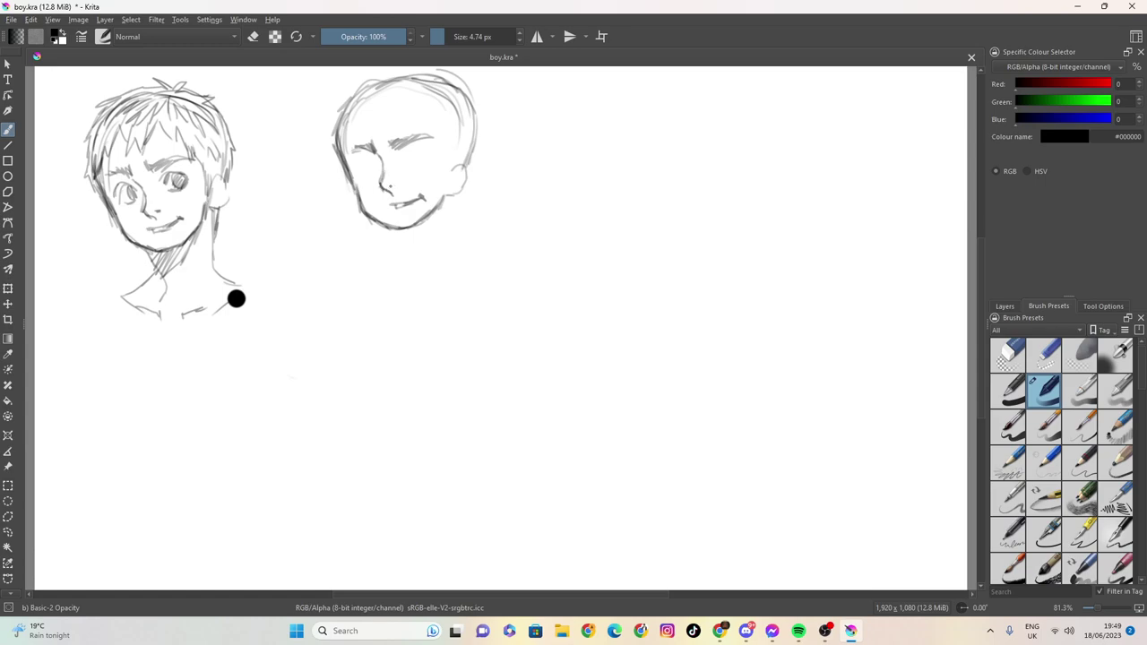
pyautogui.moveTo(357, 160)
pyautogui.mouseDown()
pyautogui.moveTo(361, 172)
pyautogui.moveTo(375, 159)
pyautogui.mouseUp()
pyautogui.moveTo(361, 160)
pyautogui.mouseDown()
pyautogui.moveTo(377, 158)
pyautogui.moveTo(363, 171)
pyautogui.moveTo(377, 178)
pyautogui.moveTo(430, 154)
pyautogui.moveTo(404, 168)
pyautogui.moveTo(425, 167)
pyautogui.mouseUp()
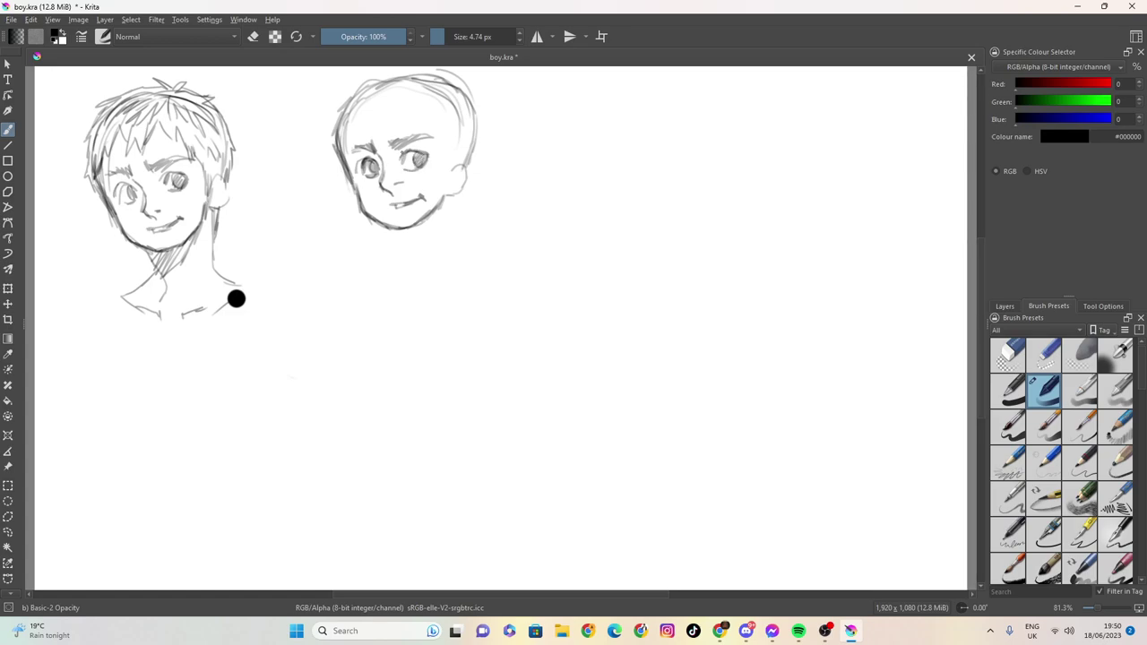
pyautogui.moveTo(410, 150); pyautogui.dragTo(433, 148)
pyautogui.moveTo(358, 174); pyautogui.dragTo(377, 153)
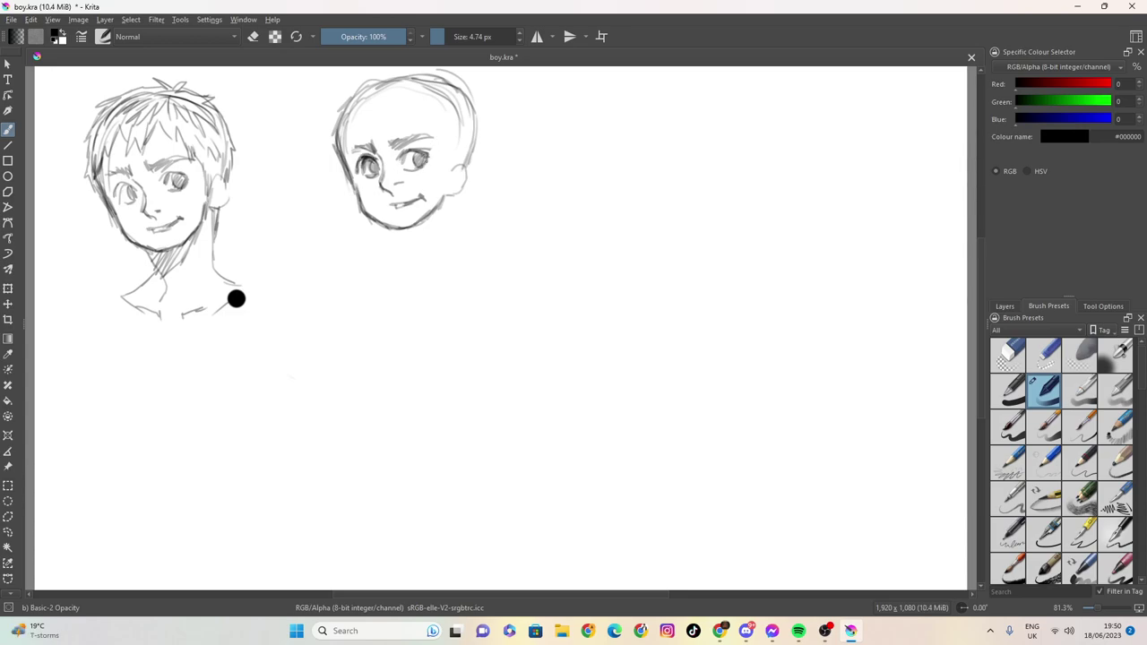
# Step: Sketch short spiky hair with a jagged fringe around the second head
pyautogui.moveTo(438, 132); pyautogui.dragTo(448, 178)
pyautogui.moveTo(342, 99)
pyautogui.mouseDown()
pyautogui.moveTo(326, 145)
pyautogui.moveTo(342, 169)
pyautogui.mouseUp()
pyautogui.moveTo(375, 91)
pyautogui.mouseDown()
pyautogui.moveTo(371, 108)
pyautogui.moveTo(386, 116)
pyautogui.moveTo(405, 93)
pyautogui.moveTo(434, 126)
pyautogui.moveTo(451, 114)
pyautogui.mouseUp()
pyautogui.moveTo(367, 97); pyautogui.dragTo(337, 145)
pyautogui.moveTo(346, 90)
pyautogui.mouseDown()
pyautogui.moveTo(330, 97)
pyautogui.moveTo(416, 67)
pyautogui.moveTo(492, 92)
pyautogui.moveTo(473, 96)
pyautogui.moveTo(485, 137)
pyautogui.moveTo(467, 179)
pyautogui.mouseUp()
# Step: Draw the second boy's neck with hatched shading and collarbones, and mark a small cross inside the ear
pyautogui.moveTo(390, 231); pyautogui.dragTo(409, 280)
pyautogui.moveTo(460, 192)
pyautogui.mouseDown()
pyautogui.moveTo(455, 249)
pyautogui.moveTo(402, 257)
pyautogui.mouseUp()
pyautogui.moveTo(428, 213)
pyautogui.mouseDown()
pyautogui.moveTo(402, 252)
pyautogui.moveTo(389, 242)
pyautogui.moveTo(389, 281)
pyautogui.mouseUp()
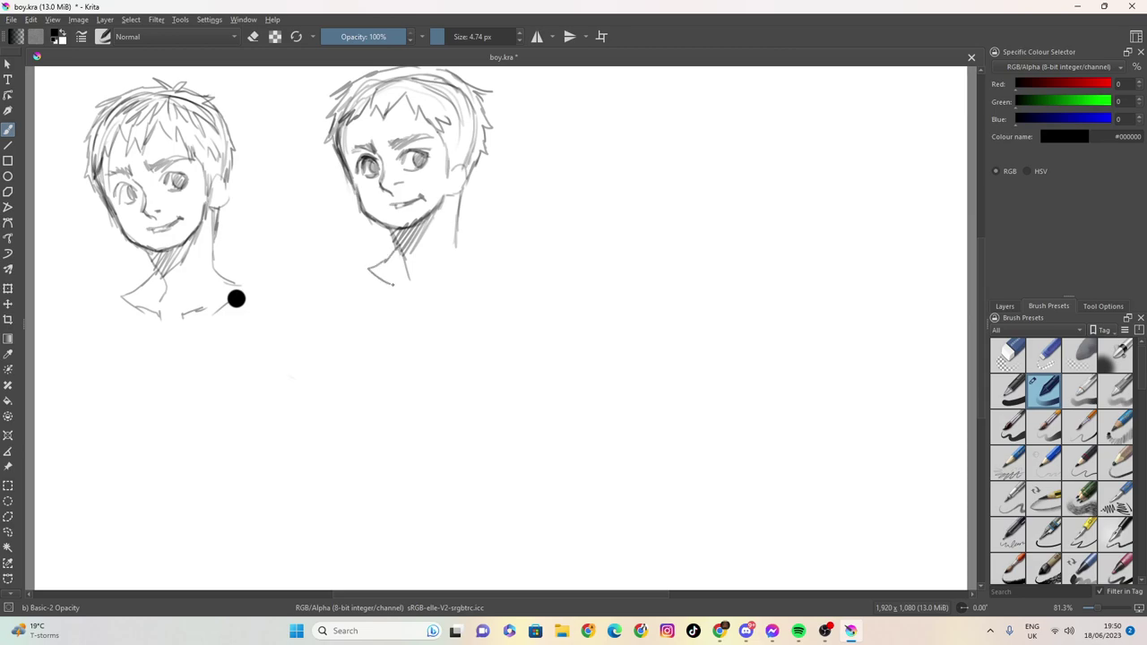
pyautogui.moveTo(454, 243)
pyautogui.mouseDown()
pyautogui.moveTo(476, 262)
pyautogui.moveTo(441, 276)
pyautogui.moveTo(473, 265)
pyautogui.moveTo(458, 280)
pyautogui.moveTo(391, 290)
pyautogui.mouseUp()
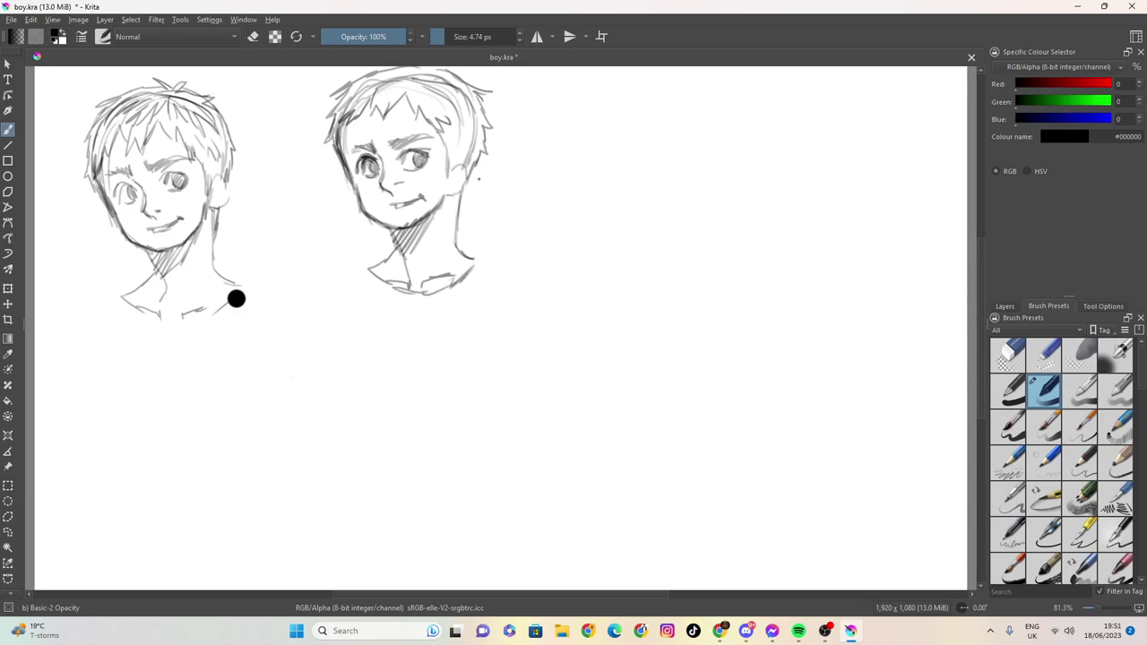
pyautogui.moveTo(451, 161)
pyautogui.mouseDown()
pyautogui.moveTo(459, 175)
pyautogui.moveTo(466, 165)
pyautogui.moveTo(452, 186)
pyautogui.mouseUp()
pyautogui.moveTo(452, 176); pyautogui.dragTo(459, 186)
# Step: Sketch a third head outline with an ear beside the second portrait
pyautogui.moveTo(544, 217)
pyautogui.mouseDown()
pyautogui.moveTo(531, 135)
pyautogui.moveTo(626, 106)
pyautogui.moveTo(534, 134)
pyautogui.moveTo(651, 137)
pyautogui.moveTo(663, 158)
pyautogui.mouseUp()
pyautogui.moveTo(638, 95)
pyautogui.mouseDown()
pyautogui.moveTo(656, 126)
pyautogui.moveTo(658, 208)
pyautogui.mouseUp()
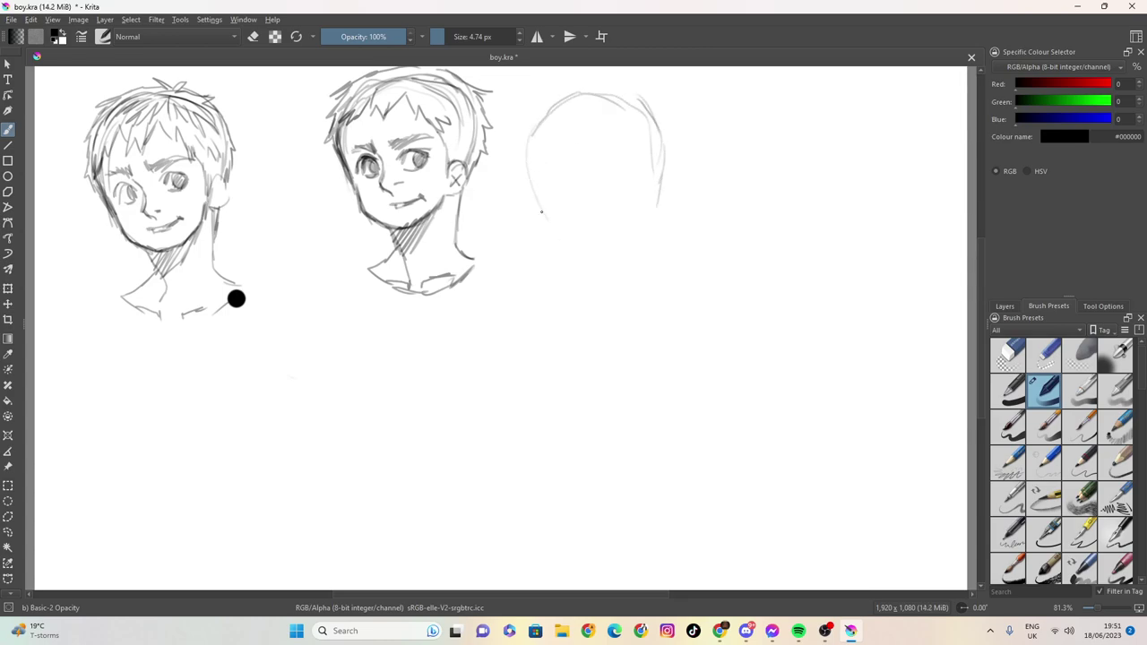
pyautogui.moveTo(541, 207)
pyautogui.mouseDown()
pyautogui.moveTo(549, 238)
pyautogui.moveTo(568, 251)
pyautogui.moveTo(608, 239)
pyautogui.moveTo(594, 251)
pyautogui.moveTo(654, 214)
pyautogui.moveTo(633, 218)
pyautogui.moveTo(654, 192)
pyautogui.moveTo(649, 116)
pyautogui.moveTo(584, 95)
pyautogui.moveTo(551, 105)
pyautogui.moveTo(523, 156)
pyautogui.mouseUp()
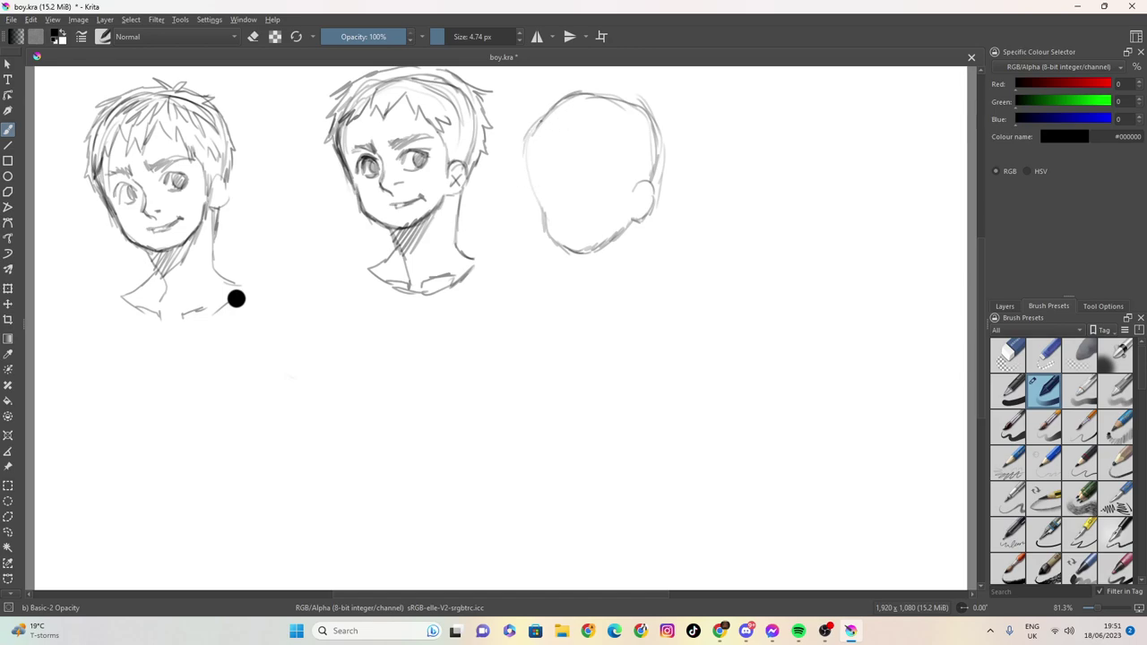
# Step: Draw a pointed fringe and long locks at both sides of the third head's face
pyautogui.moveTo(555, 127)
pyautogui.mouseDown()
pyautogui.moveTo(574, 160)
pyautogui.moveTo(579, 141)
pyautogui.moveTo(592, 136)
pyautogui.moveTo(576, 153)
pyautogui.moveTo(597, 132)
pyautogui.moveTo(613, 157)
pyautogui.moveTo(615, 141)
pyautogui.moveTo(617, 215)
pyautogui.mouseUp()
pyautogui.moveTo(619, 215)
pyautogui.mouseDown()
pyautogui.moveTo(627, 201)
pyautogui.moveTo(631, 221)
pyautogui.mouseUp()
pyautogui.moveTo(632, 222)
pyautogui.mouseDown()
pyautogui.moveTo(638, 176)
pyautogui.moveTo(634, 217)
pyautogui.mouseUp()
pyautogui.moveTo(523, 176)
pyautogui.mouseDown()
pyautogui.moveTo(527, 242)
pyautogui.moveTo(543, 247)
pyautogui.moveTo(519, 164)
pyautogui.mouseUp()
pyautogui.moveTo(525, 192)
pyautogui.mouseDown()
pyautogui.moveTo(512, 122)
pyautogui.moveTo(588, 82)
pyautogui.mouseUp()
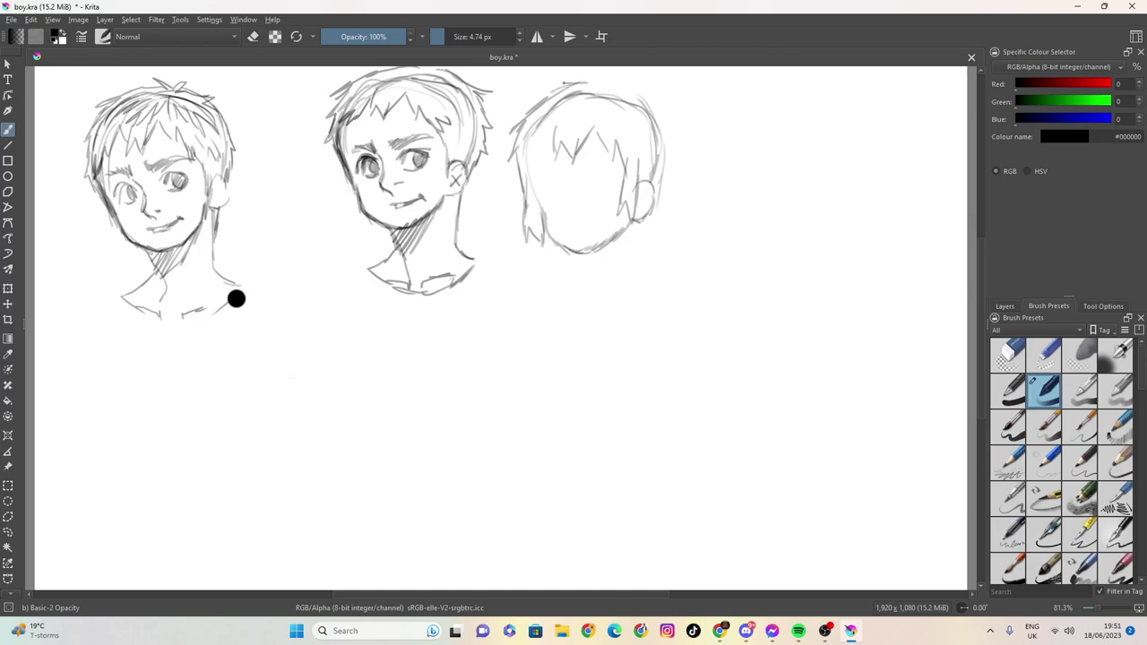
pyautogui.hotkey('ctrl', 'z')
pyautogui.hotkey('ctrl', 'z')
pyautogui.hotkey('ctrl', 'z')
pyautogui.hotkey('ctrl', 'z')
pyautogui.hotkey('ctrl', 'z')
pyautogui.moveTo(525, 175)
pyautogui.mouseDown()
pyautogui.moveTo(520, 119)
pyautogui.moveTo(542, 99)
pyautogui.moveTo(603, 86)
pyautogui.moveTo(629, 98)
pyautogui.mouseUp()
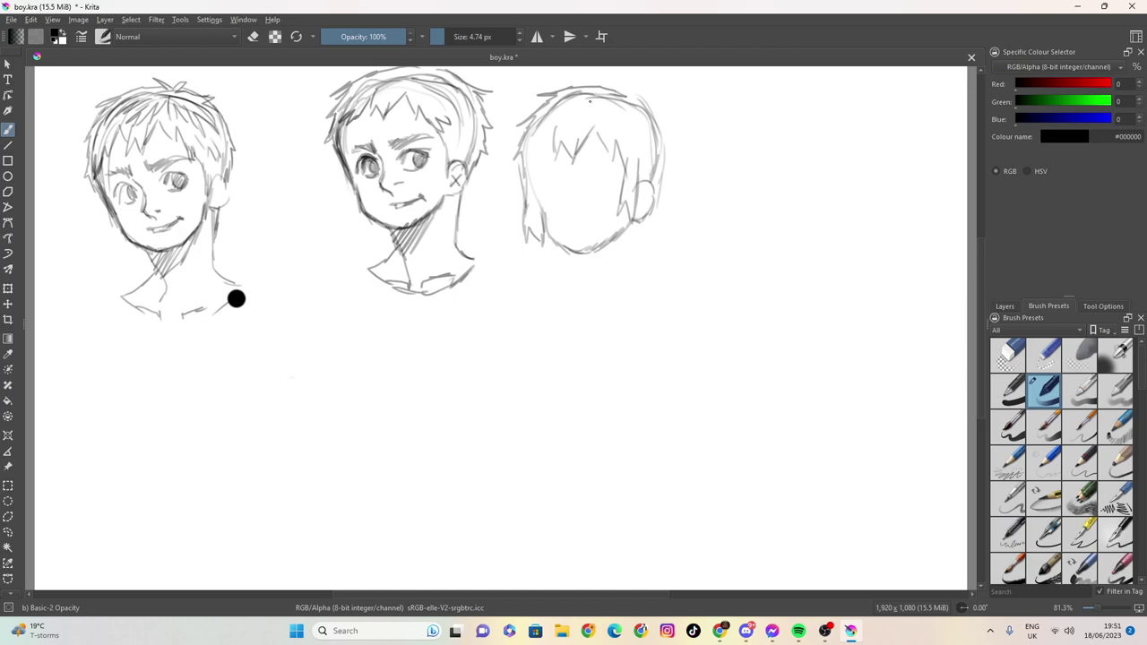
pyautogui.hotkey('ctrl', 'z')
pyautogui.hotkey('ctrl', 'z')
pyautogui.hotkey('ctrl', 'z')
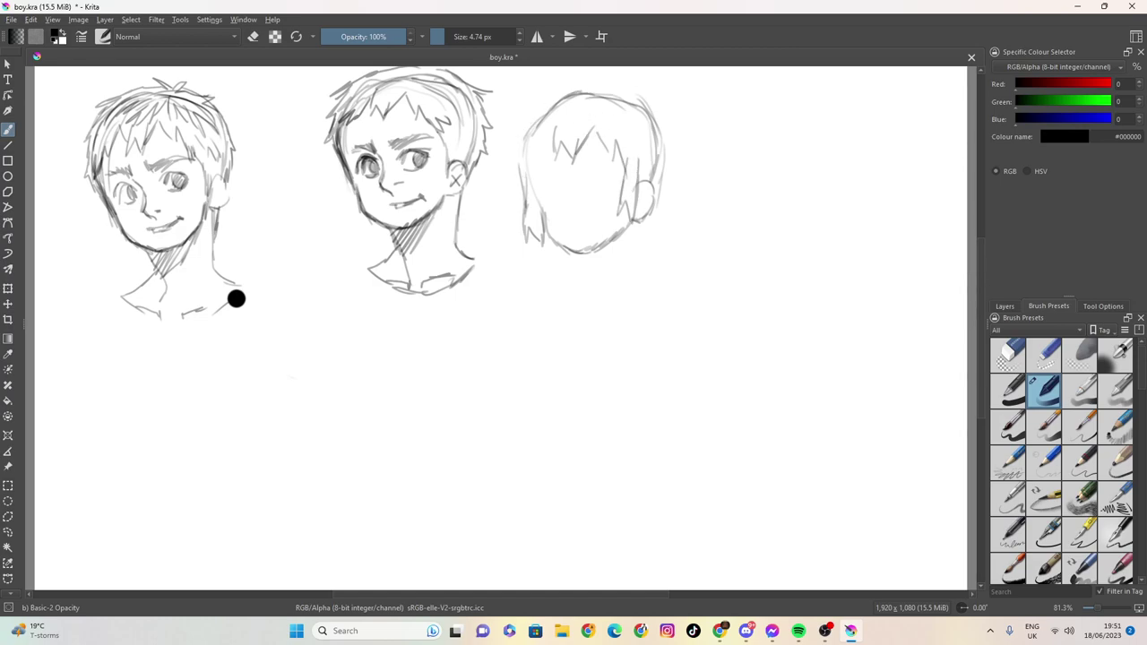
# Step: Draw the third head's spiky outer hair outline from the temple over the crown to behind the ear
pyautogui.moveTo(524, 175)
pyautogui.mouseDown()
pyautogui.moveTo(527, 124)
pyautogui.moveTo(549, 101)
pyautogui.moveTo(597, 86)
pyautogui.moveTo(612, 91)
pyautogui.moveTo(574, 90)
pyautogui.moveTo(633, 93)
pyautogui.moveTo(632, 82)
pyautogui.moveTo(672, 120)
pyautogui.moveTo(650, 188)
pyautogui.mouseUp()
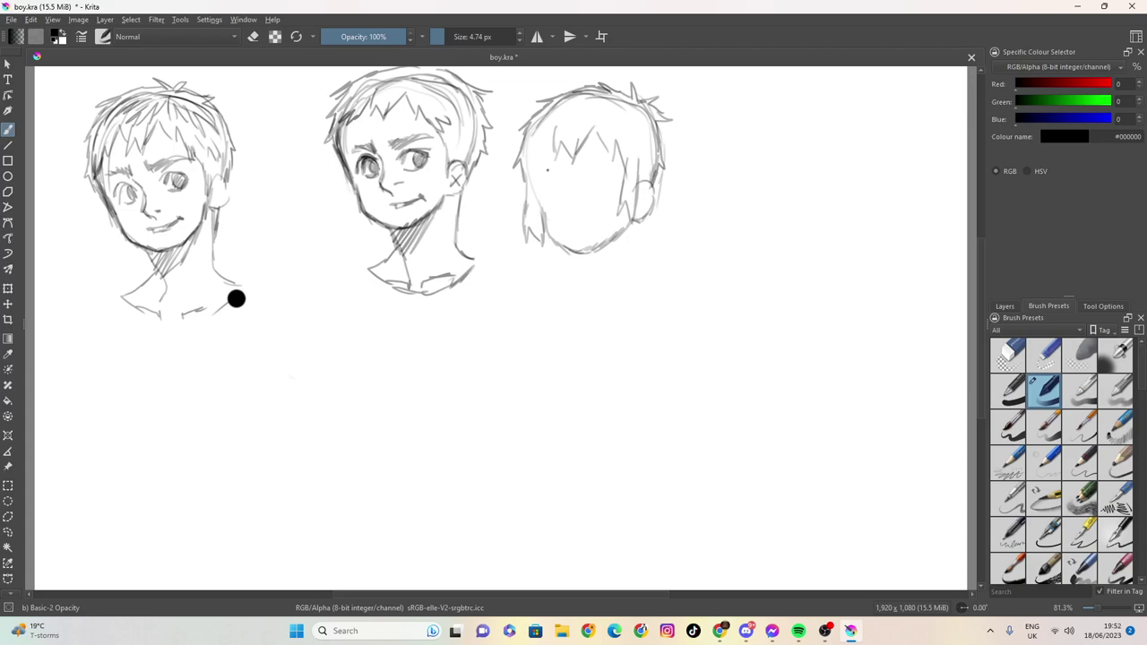
pyautogui.moveTo(538, 122)
pyautogui.mouseDown()
pyautogui.moveTo(543, 148)
pyautogui.moveTo(553, 149)
pyautogui.moveTo(522, 150)
pyautogui.mouseUp()
# Step: Draw the third head's thick flat eyebrows, shaded eyes, nose and slight smile
pyautogui.moveTo(558, 162); pyautogui.dragTo(533, 166)
pyautogui.moveTo(556, 160); pyautogui.dragTo(542, 163)
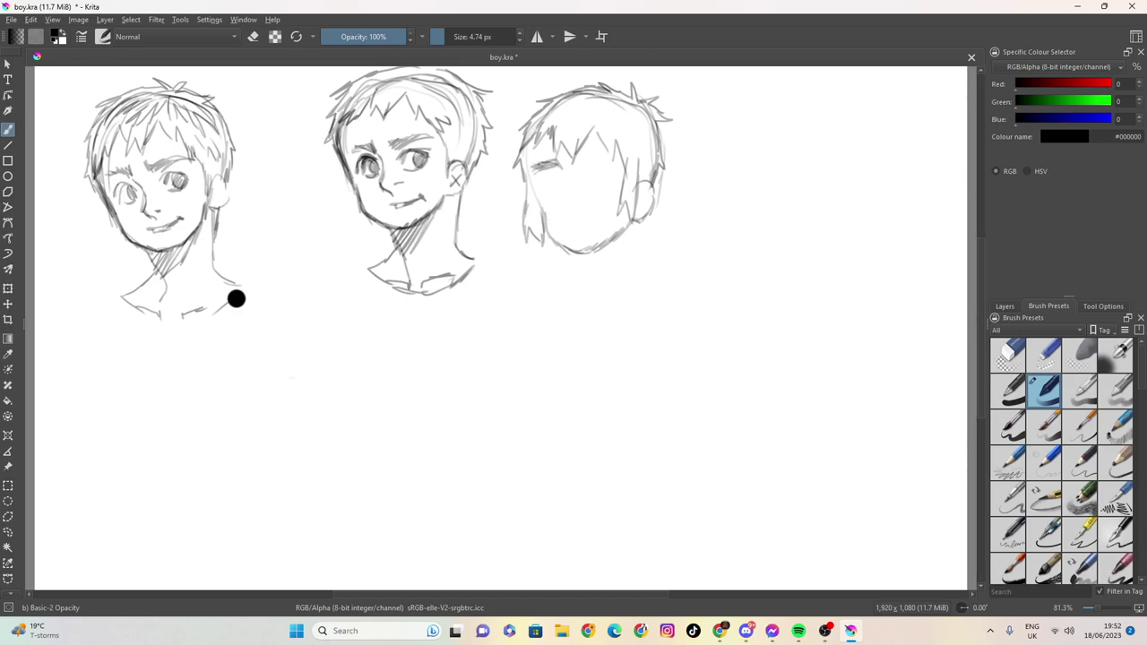
pyautogui.moveTo(582, 157)
pyautogui.mouseDown()
pyautogui.moveTo(617, 158)
pyautogui.moveTo(534, 179)
pyautogui.moveTo(563, 184)
pyautogui.moveTo(549, 195)
pyautogui.moveTo(561, 181)
pyautogui.moveTo(563, 201)
pyautogui.moveTo(549, 179)
pyautogui.moveTo(543, 193)
pyautogui.moveTo(557, 179)
pyautogui.moveTo(542, 187)
pyautogui.moveTo(573, 220)
pyautogui.moveTo(601, 226)
pyautogui.mouseUp()
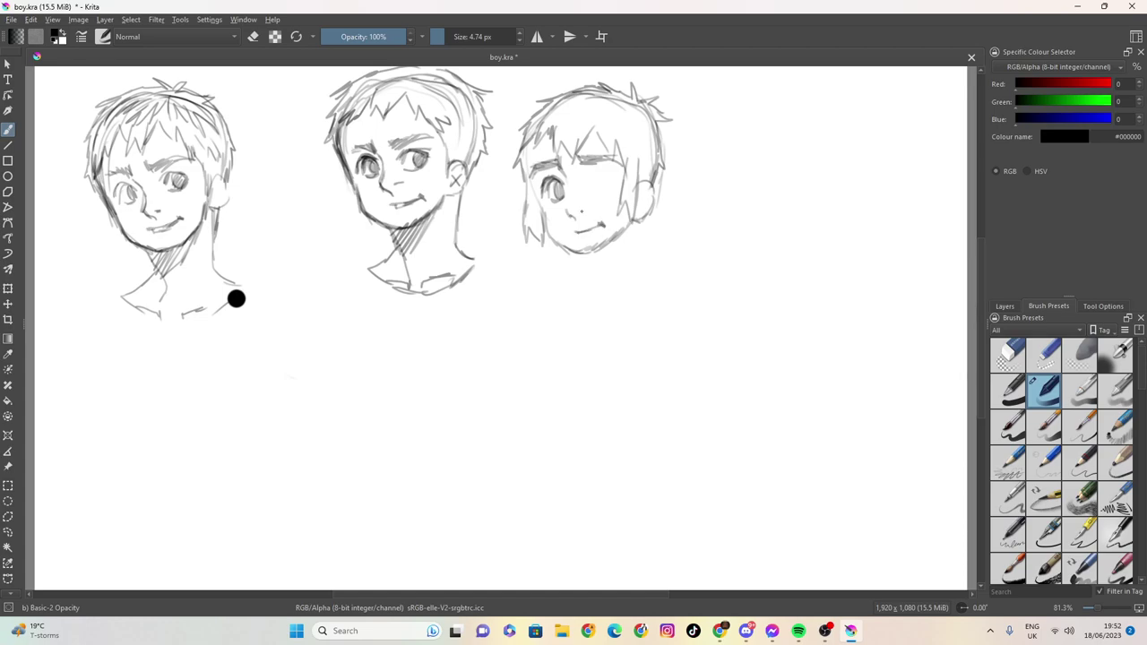
pyautogui.moveTo(587, 179)
pyautogui.mouseDown()
pyautogui.moveTo(614, 179)
pyautogui.moveTo(593, 195)
pyautogui.moveTo(599, 180)
pyautogui.moveTo(608, 189)
pyautogui.moveTo(590, 170)
pyautogui.moveTo(604, 179)
pyautogui.mouseUp()
pyautogui.moveTo(531, 138); pyautogui.dragTo(542, 211)
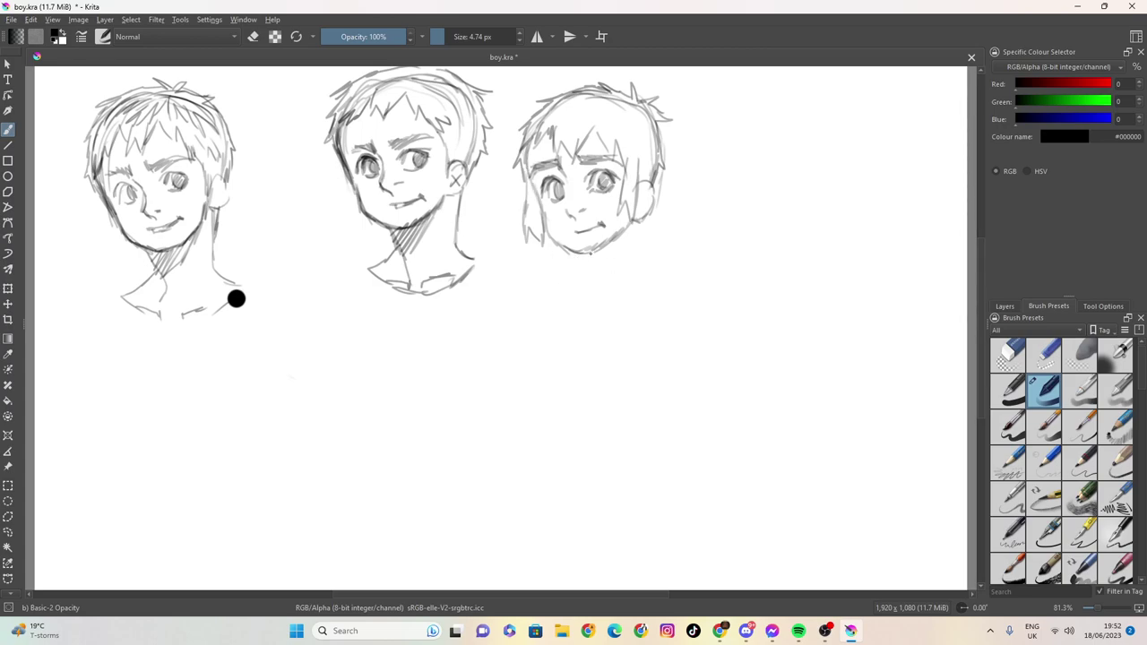
# Step: Sketch the third boy's neck with hatched shading, shoulder lines and collarbones
pyautogui.moveTo(572, 249); pyautogui.dragTo(587, 301)
pyautogui.moveTo(636, 224); pyautogui.dragTo(626, 285)
pyautogui.moveTo(632, 227)
pyautogui.mouseDown()
pyautogui.moveTo(610, 262)
pyautogui.moveTo(573, 264)
pyautogui.moveTo(549, 292)
pyautogui.moveTo(561, 312)
pyautogui.mouseUp()
pyautogui.moveTo(629, 267); pyautogui.dragTo(651, 286)
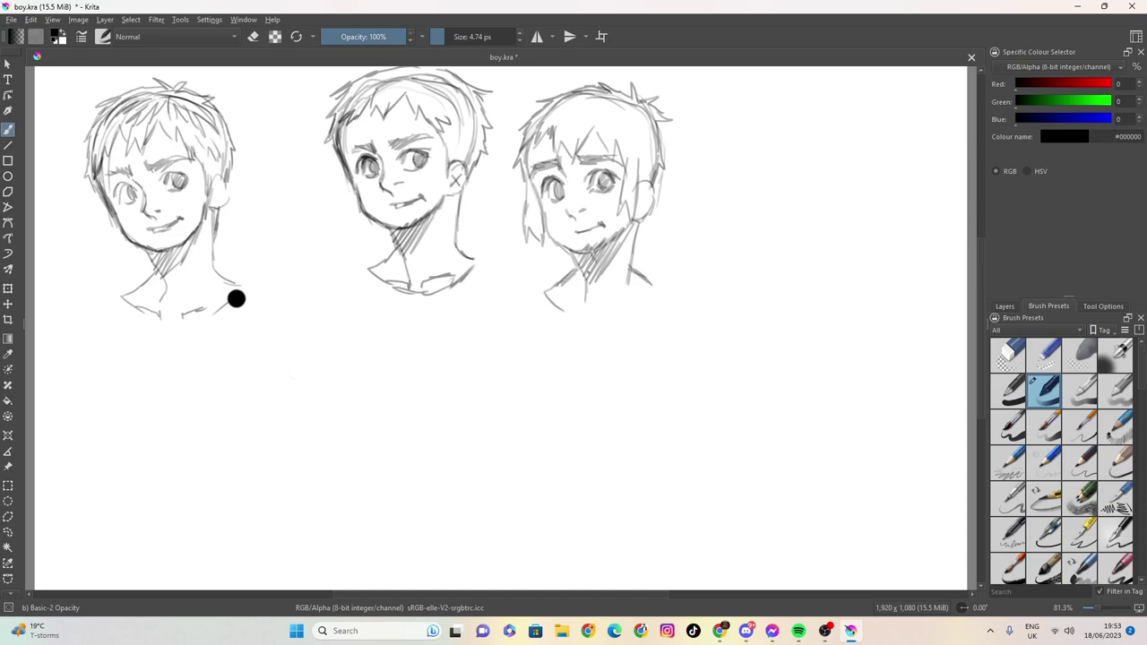
pyautogui.moveTo(576, 251)
pyautogui.mouseDown()
pyautogui.moveTo(574, 277)
pyautogui.moveTo(658, 290)
pyautogui.moveTo(628, 314)
pyautogui.moveTo(567, 317)
pyautogui.moveTo(644, 301)
pyautogui.mouseUp()
pyautogui.moveTo(635, 224)
pyautogui.mouseDown()
pyautogui.moveTo(627, 264)
pyautogui.moveTo(648, 286)
pyautogui.mouseUp()
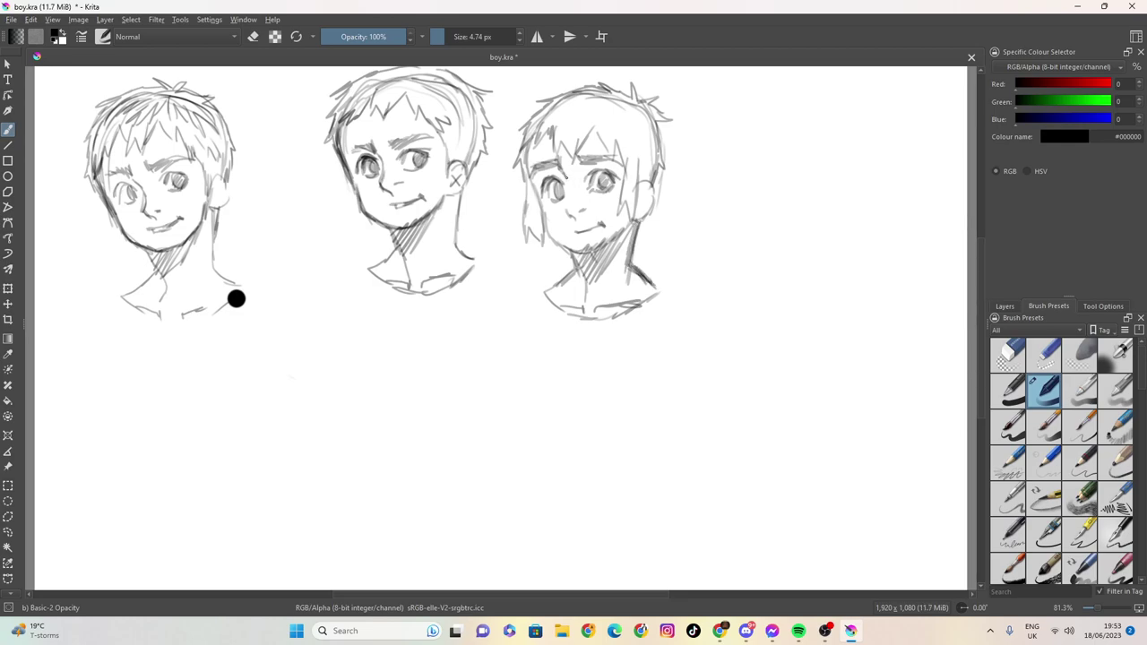
# Step: Darken the third head's nose line and add small highlight loops and strands to the hair
pyautogui.moveTo(570, 184); pyautogui.dragTo(569, 197)
pyautogui.moveTo(571, 185); pyautogui.dragTo(574, 198)
pyautogui.moveTo(551, 111); pyautogui.dragTo(558, 115)
pyautogui.moveTo(563, 111)
pyautogui.mouseDown()
pyautogui.moveTo(624, 137)
pyautogui.moveTo(662, 145)
pyautogui.mouseUp()
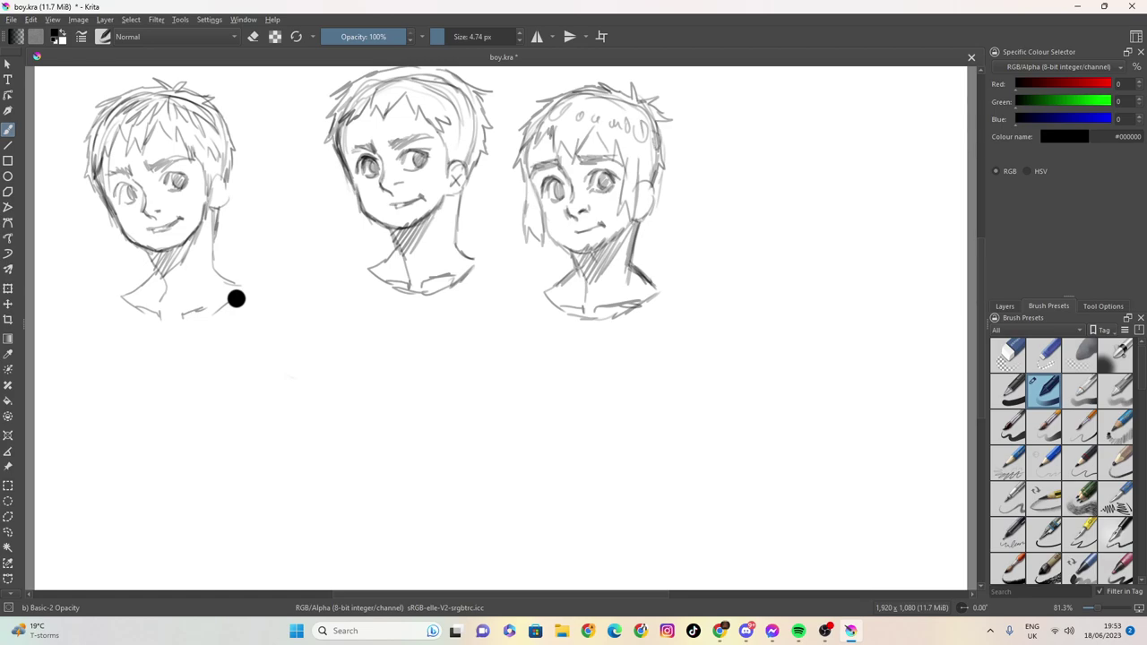
pyautogui.moveTo(633, 249); pyautogui.dragTo(647, 212)
pyautogui.moveTo(659, 166); pyautogui.dragTo(657, 193)
# Step: Sketch a fourth head outline with an ear beside the third portrait
pyautogui.moveTo(718, 114); pyautogui.dragTo(712, 189)
pyautogui.moveTo(790, 89)
pyautogui.mouseDown()
pyautogui.moveTo(828, 129)
pyautogui.moveTo(839, 154)
pyautogui.moveTo(787, 90)
pyautogui.moveTo(738, 96)
pyautogui.moveTo(711, 155)
pyautogui.moveTo(730, 230)
pyautogui.mouseUp()
pyautogui.moveTo(710, 174)
pyautogui.mouseDown()
pyautogui.moveTo(751, 246)
pyautogui.moveTo(739, 237)
pyautogui.moveTo(785, 247)
pyautogui.moveTo(813, 228)
pyautogui.moveTo(775, 250)
pyautogui.moveTo(806, 235)
pyautogui.moveTo(832, 182)
pyautogui.moveTo(837, 206)
pyautogui.moveTo(828, 210)
pyautogui.moveTo(815, 94)
pyautogui.moveTo(750, 90)
pyautogui.mouseUp()
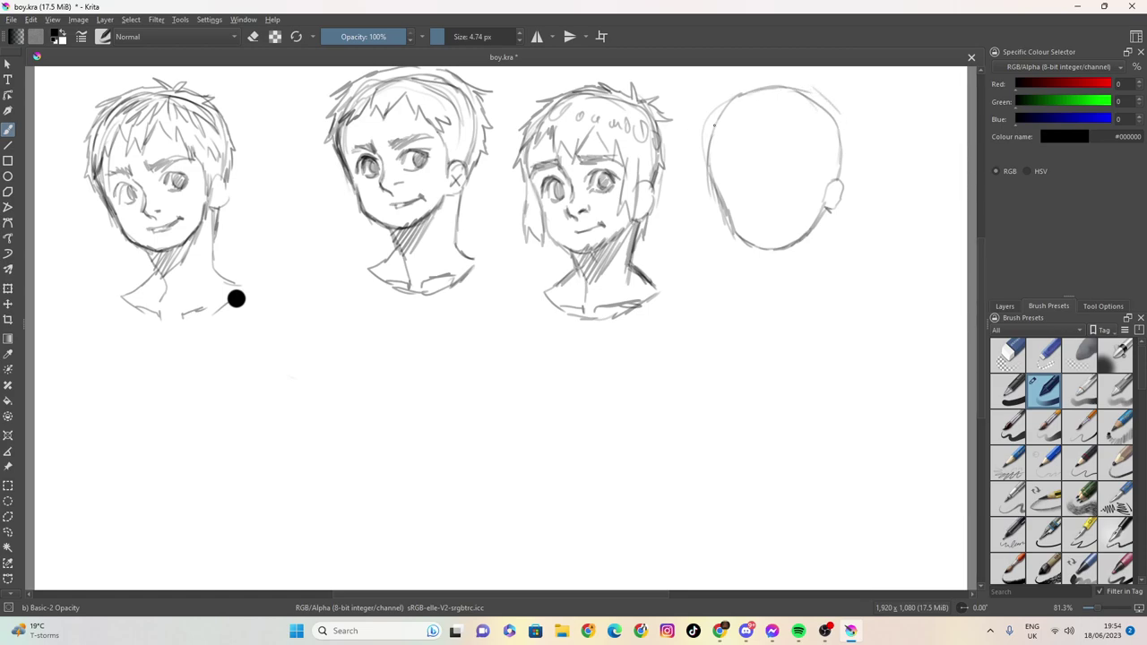
# Step: Draw a backwards baseball cap on the fourth head, with a strap opening, top button and hatched brim
pyautogui.moveTo(796, 139)
pyautogui.mouseDown()
pyautogui.moveTo(897, 183)
pyautogui.moveTo(852, 198)
pyautogui.moveTo(888, 177)
pyautogui.mouseUp()
pyautogui.moveTo(843, 192)
pyautogui.mouseDown()
pyautogui.moveTo(880, 170)
pyautogui.moveTo(872, 164)
pyautogui.mouseUp()
pyautogui.moveTo(841, 175)
pyautogui.mouseDown()
pyautogui.moveTo(866, 159)
pyautogui.moveTo(746, 136)
pyautogui.moveTo(710, 143)
pyautogui.moveTo(763, 133)
pyautogui.moveTo(721, 122)
pyautogui.moveTo(733, 120)
pyautogui.moveTo(714, 134)
pyautogui.moveTo(708, 173)
pyautogui.moveTo(716, 104)
pyautogui.moveTo(780, 85)
pyautogui.mouseUp()
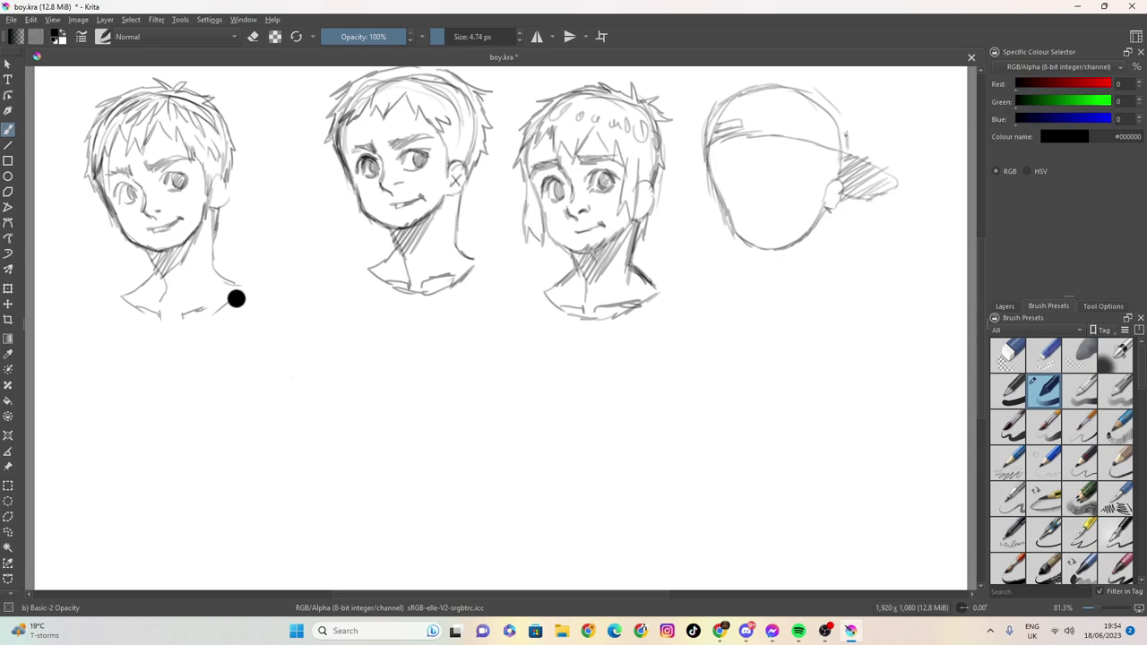
pyautogui.moveTo(842, 143)
pyautogui.mouseDown()
pyautogui.moveTo(901, 173)
pyautogui.moveTo(894, 190)
pyautogui.moveTo(883, 184)
pyautogui.mouseUp()
pyautogui.moveTo(842, 141)
pyautogui.mouseDown()
pyautogui.moveTo(844, 123)
pyautogui.moveTo(780, 78)
pyautogui.moveTo(788, 91)
pyautogui.moveTo(776, 82)
pyautogui.moveTo(722, 100)
pyautogui.moveTo(708, 136)
pyautogui.mouseUp()
pyautogui.moveTo(747, 84); pyautogui.dragTo(728, 95)
pyautogui.moveTo(740, 92); pyautogui.dragTo(721, 108)
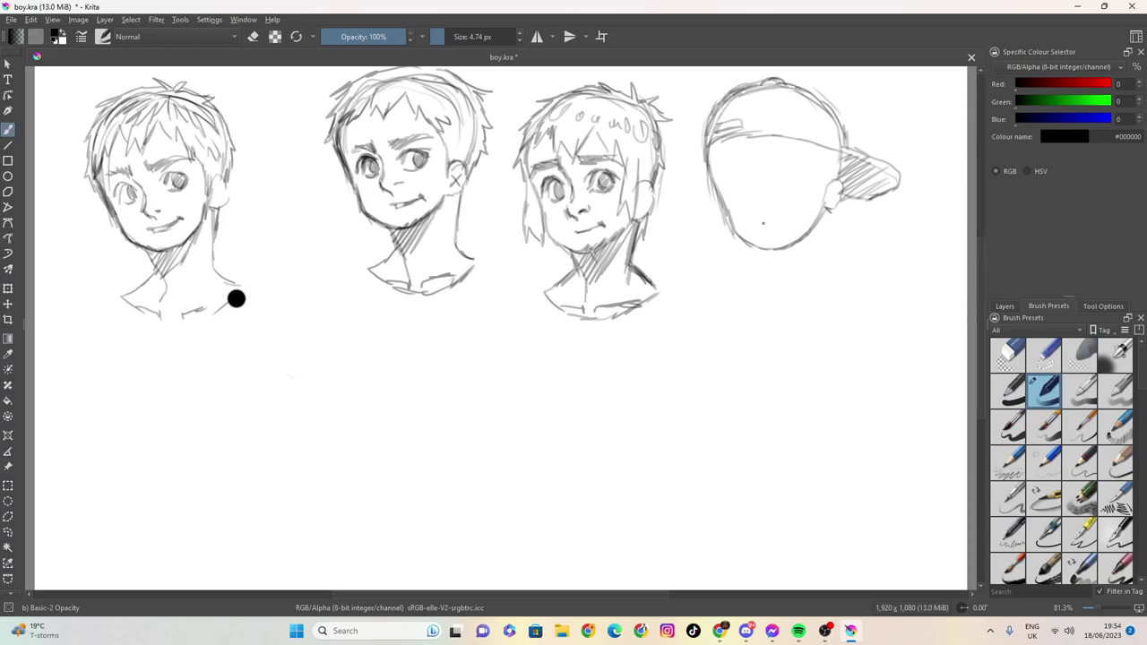
# Step: Draw the fourth head's thick eyebrows, shaded eyes, nose and smiling mouth below the cap
pyautogui.moveTo(712, 163)
pyautogui.mouseDown()
pyautogui.moveTo(758, 162)
pyautogui.moveTo(742, 168)
pyautogui.moveTo(776, 150)
pyautogui.moveTo(805, 162)
pyautogui.moveTo(760, 165)
pyautogui.moveTo(778, 152)
pyautogui.moveTo(788, 163)
pyautogui.moveTo(706, 176)
pyautogui.moveTo(742, 170)
pyautogui.moveTo(724, 195)
pyautogui.moveTo(732, 185)
pyautogui.moveTo(726, 197)
pyautogui.moveTo(747, 195)
pyautogui.mouseUp()
pyautogui.click(753, 175)
pyautogui.moveTo(736, 198)
pyautogui.mouseDown()
pyautogui.moveTo(773, 172)
pyautogui.moveTo(764, 182)
pyautogui.moveTo(797, 178)
pyautogui.moveTo(771, 190)
pyautogui.moveTo(778, 170)
pyautogui.moveTo(792, 187)
pyautogui.mouseUp()
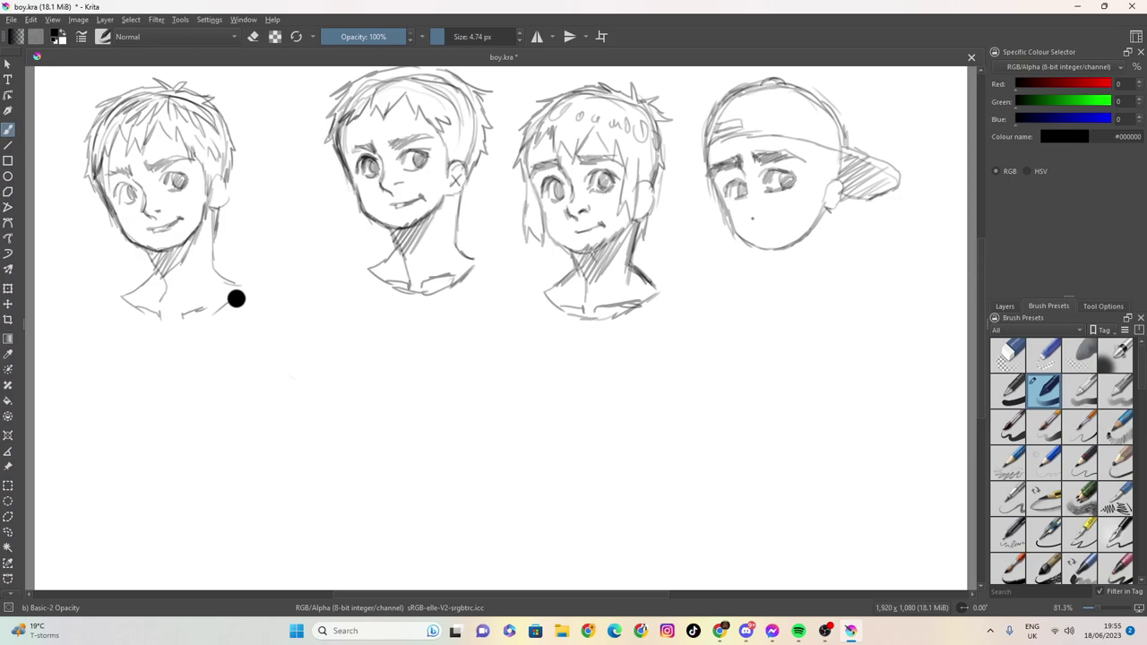
pyautogui.moveTo(750, 209); pyautogui.dragTo(756, 215)
pyautogui.moveTo(753, 174)
pyautogui.mouseDown()
pyautogui.moveTo(748, 193)
pyautogui.moveTo(743, 179)
pyautogui.moveTo(754, 215)
pyautogui.moveTo(791, 216)
pyautogui.mouseUp()
# Step: Add hair under the fourth head's cap, with strands by the ear, a fringe and a hatched side lock
pyautogui.moveTo(805, 144)
pyautogui.mouseDown()
pyautogui.moveTo(821, 206)
pyautogui.moveTo(824, 158)
pyautogui.moveTo(843, 190)
pyautogui.mouseUp()
pyautogui.moveTo(706, 152)
pyautogui.mouseDown()
pyautogui.moveTo(695, 224)
pyautogui.moveTo(709, 238)
pyautogui.mouseUp()
pyautogui.moveTo(731, 216); pyautogui.dragTo(727, 234)
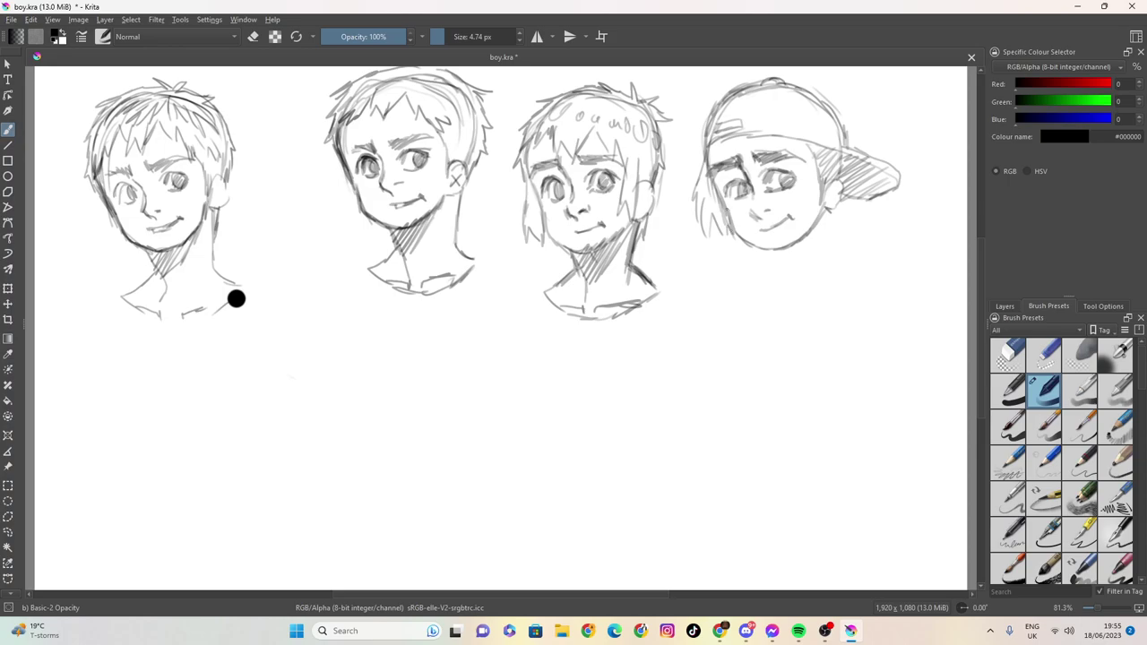
pyautogui.moveTo(731, 133)
pyautogui.mouseDown()
pyautogui.moveTo(736, 160)
pyautogui.moveTo(752, 166)
pyautogui.moveTo(752, 155)
pyautogui.mouseUp()
pyautogui.moveTo(708, 173); pyautogui.dragTo(703, 205)
pyautogui.moveTo(731, 137); pyautogui.dragTo(709, 182)
pyautogui.moveTo(716, 170)
pyautogui.mouseDown()
pyautogui.moveTo(702, 217)
pyautogui.moveTo(712, 208)
pyautogui.moveTo(726, 219)
pyautogui.moveTo(701, 240)
pyautogui.mouseUp()
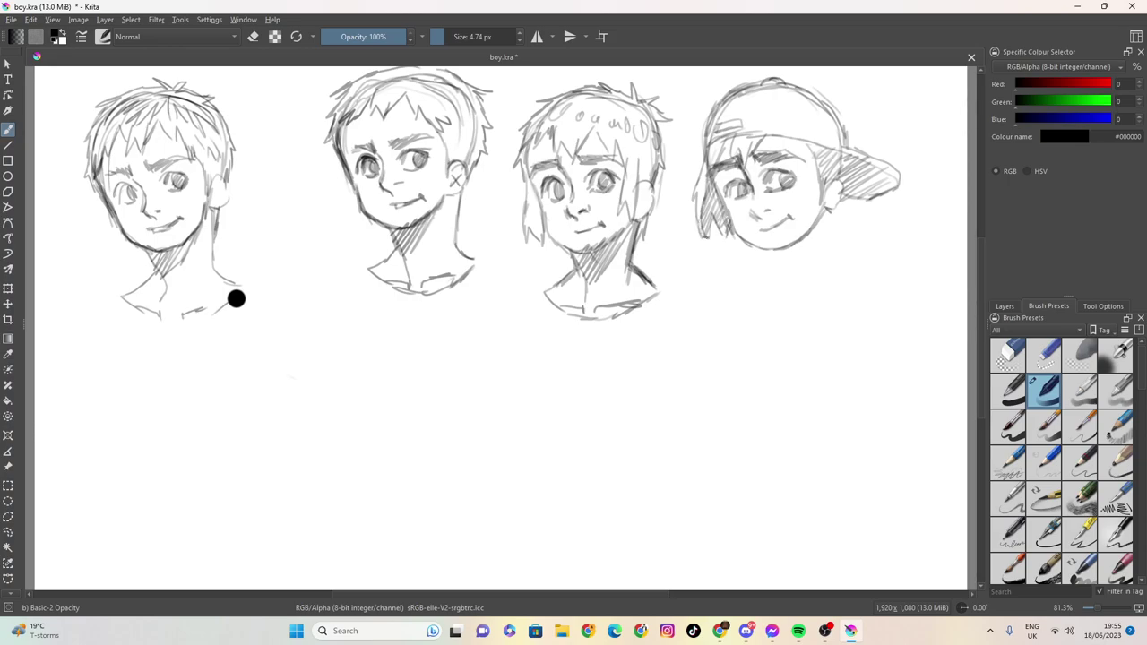
# Step: Sketch the fourth boy's neck with hatched shading, shoulder lines and collarbones
pyautogui.moveTo(771, 253); pyautogui.dragTo(786, 274)
pyautogui.moveTo(831, 212)
pyautogui.mouseDown()
pyautogui.moveTo(822, 263)
pyautogui.moveTo(803, 263)
pyautogui.moveTo(806, 242)
pyautogui.moveTo(789, 267)
pyautogui.mouseUp()
pyautogui.moveTo(802, 238); pyautogui.dragTo(774, 274)
pyautogui.moveTo(788, 255)
pyautogui.mouseDown()
pyautogui.moveTo(781, 280)
pyautogui.moveTo(772, 267)
pyautogui.mouseUp()
pyautogui.moveTo(769, 251); pyautogui.dragTo(786, 294)
pyautogui.moveTo(828, 219); pyautogui.dragTo(829, 249)
pyautogui.moveTo(826, 204)
pyautogui.mouseDown()
pyautogui.moveTo(832, 278)
pyautogui.moveTo(765, 284)
pyautogui.mouseUp()
pyautogui.moveTo(775, 269); pyautogui.dragTo(744, 292)
pyautogui.moveTo(744, 289); pyautogui.dragTo(785, 312)
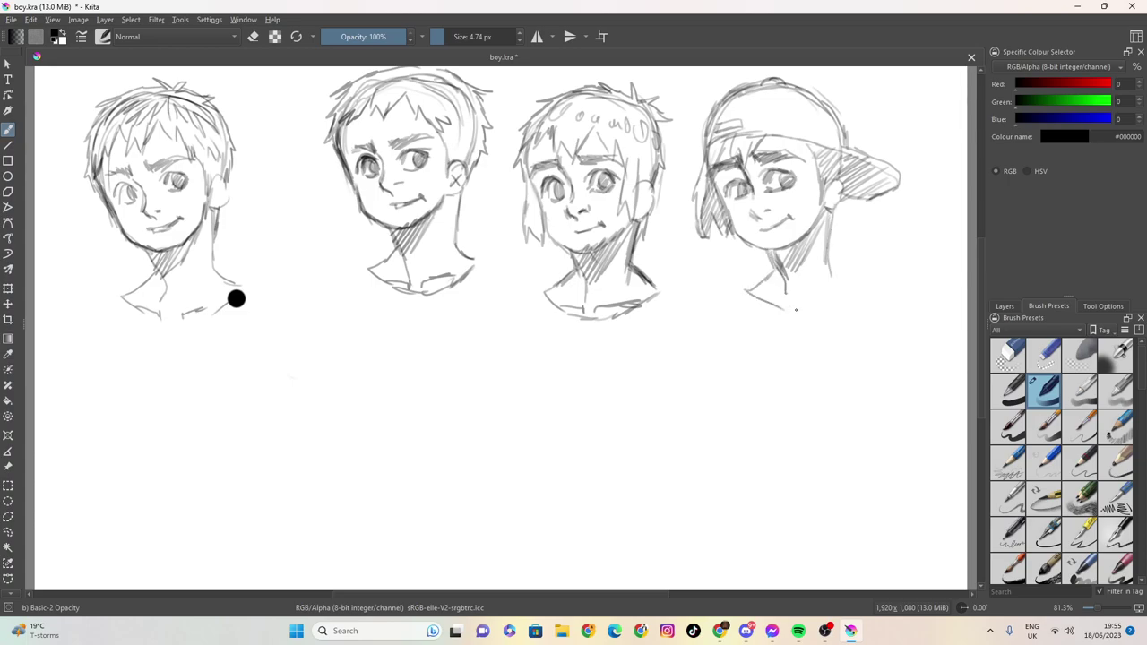
pyautogui.moveTo(826, 267); pyautogui.dragTo(851, 286)
pyautogui.moveTo(852, 286)
pyautogui.mouseDown()
pyautogui.moveTo(816, 305)
pyautogui.moveTo(789, 299)
pyautogui.moveTo(855, 269)
pyautogui.moveTo(833, 265)
pyautogui.moveTo(831, 213)
pyautogui.moveTo(826, 249)
pyautogui.moveTo(839, 204)
pyautogui.moveTo(830, 226)
pyautogui.mouseUp()
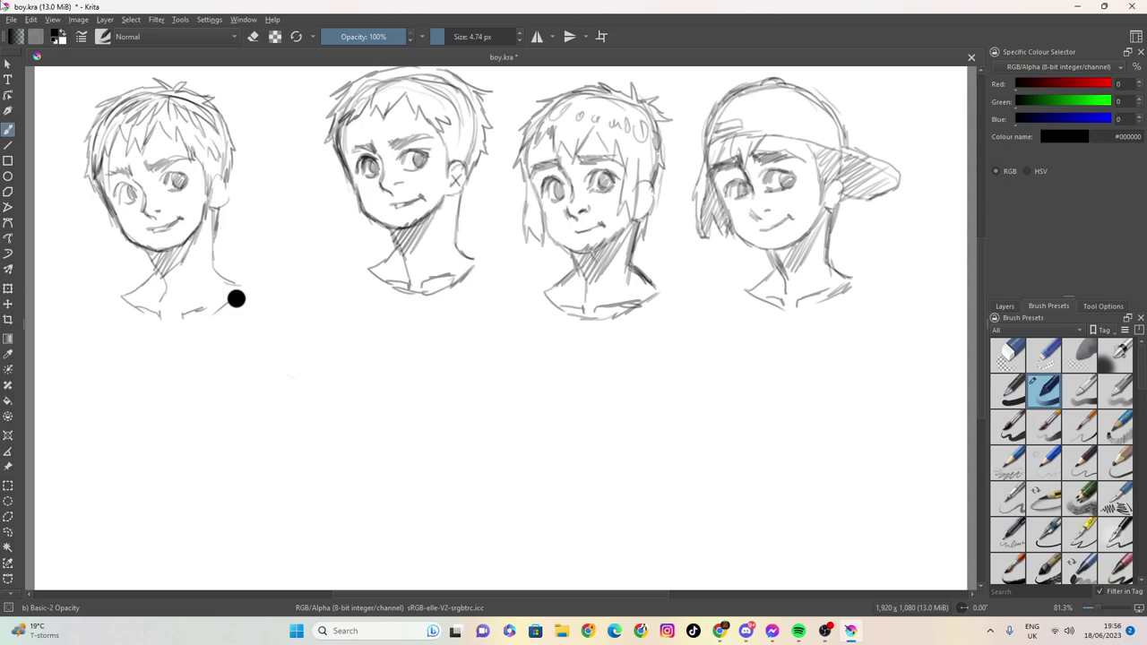
# Step: Close the program and save the changes to boy.kra
pyautogui.click(1140, 7)
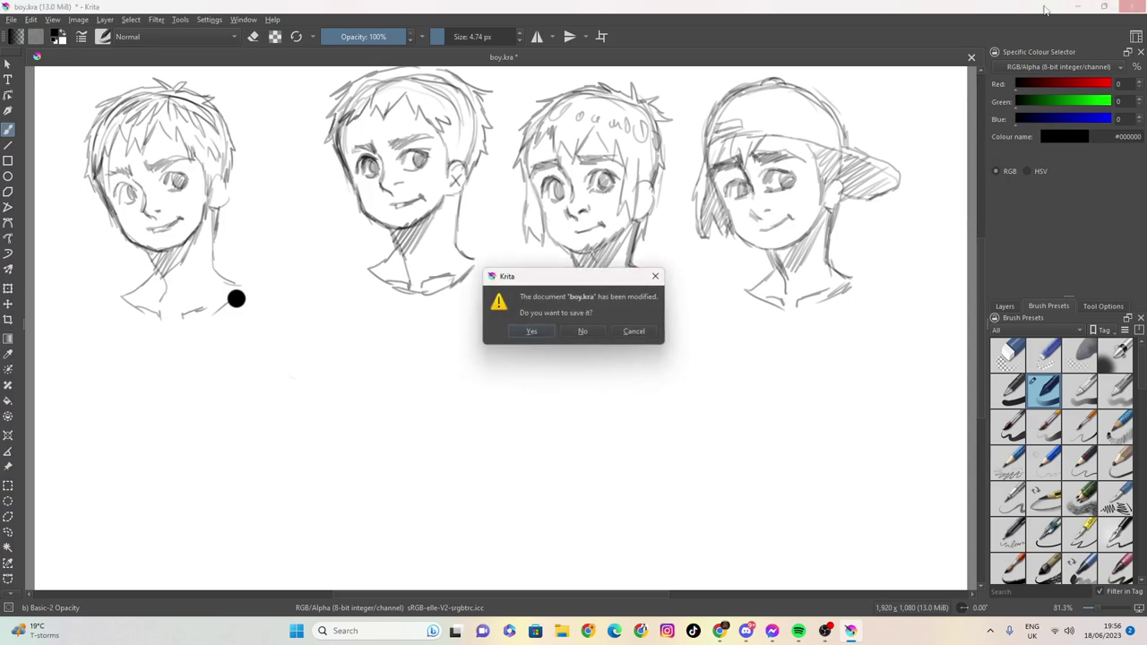
pyautogui.click(543, 335)
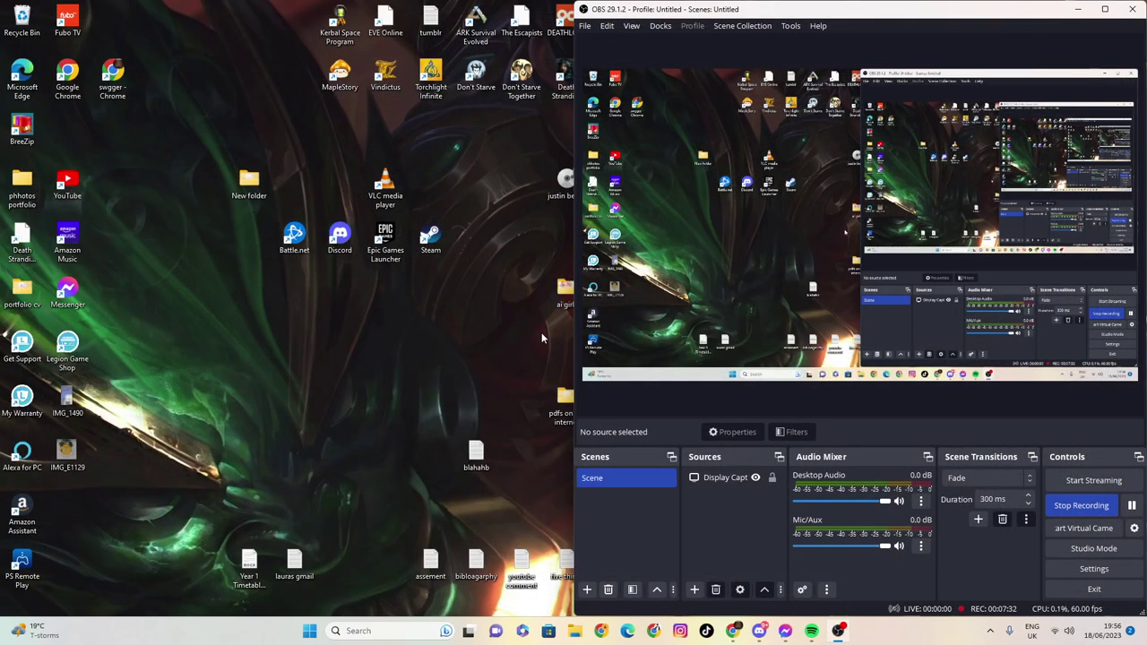